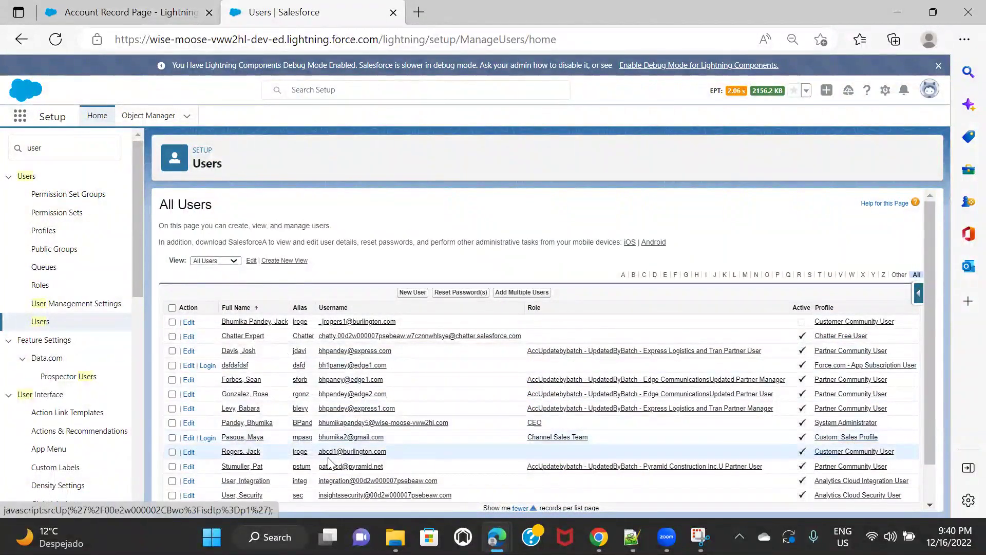
Open the detail page of the Custom: Sales Profile user in a new tab and check the assigned profile.
{"action": "right_click", "coordinate": [254, 437]}
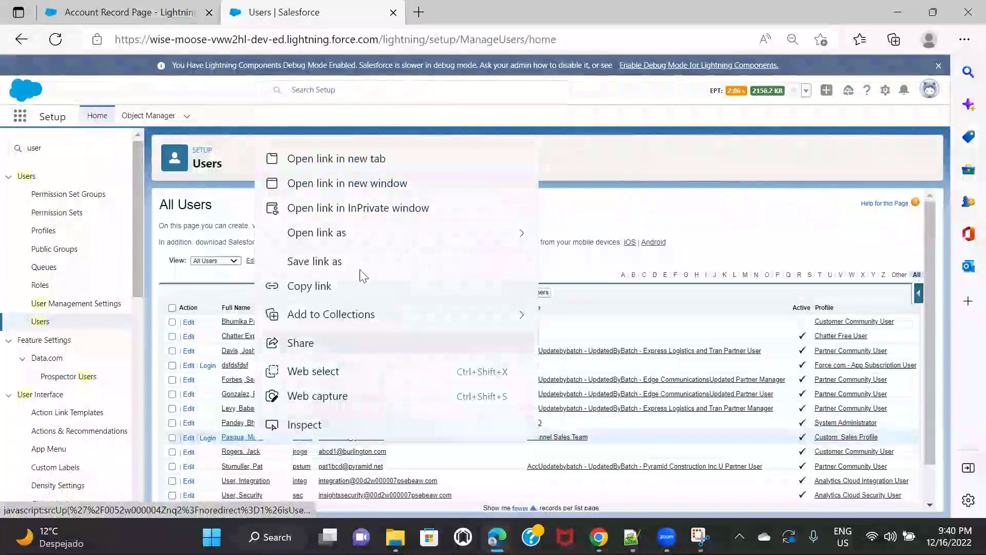
{"action": "left_click", "coordinate": [408, 159]}
{"action": "left_click", "coordinate": [490, 13]}
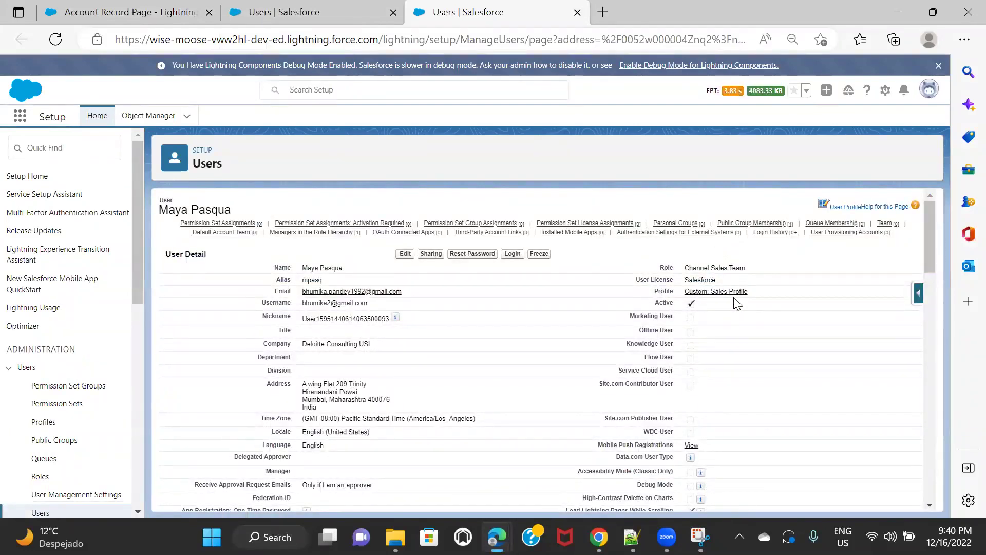
{"action": "left_click", "coordinate": [215, 20]}
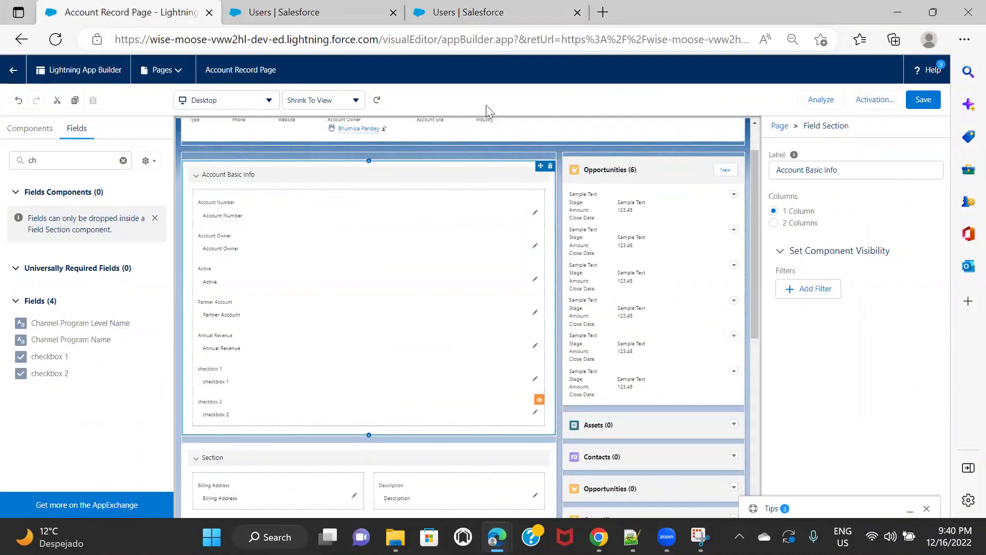
{"action": "left_click", "coordinate": [483, 13]}
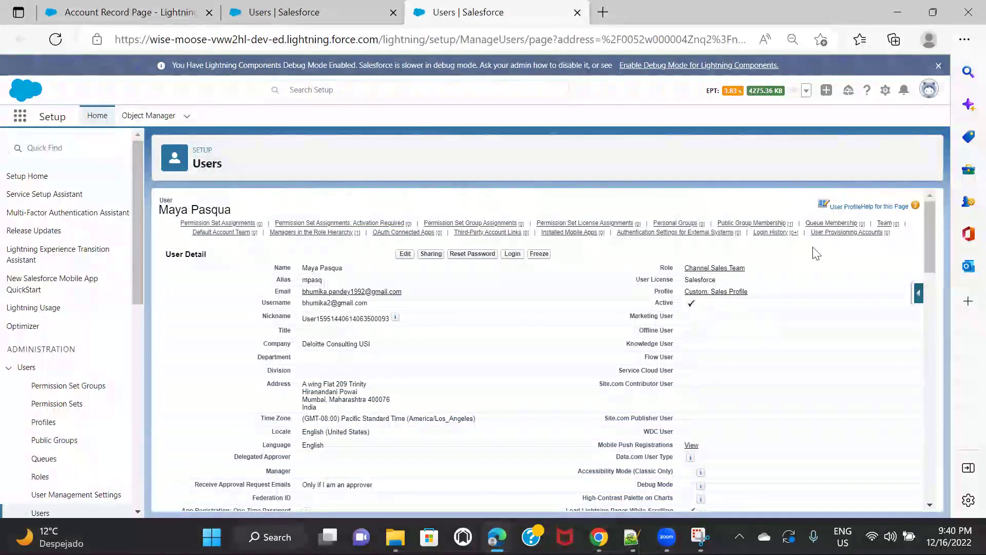
Open the current user's personal settings in a new tab and view the profile under Advanced User Details.
{"action": "left_click", "coordinate": [928, 92]}
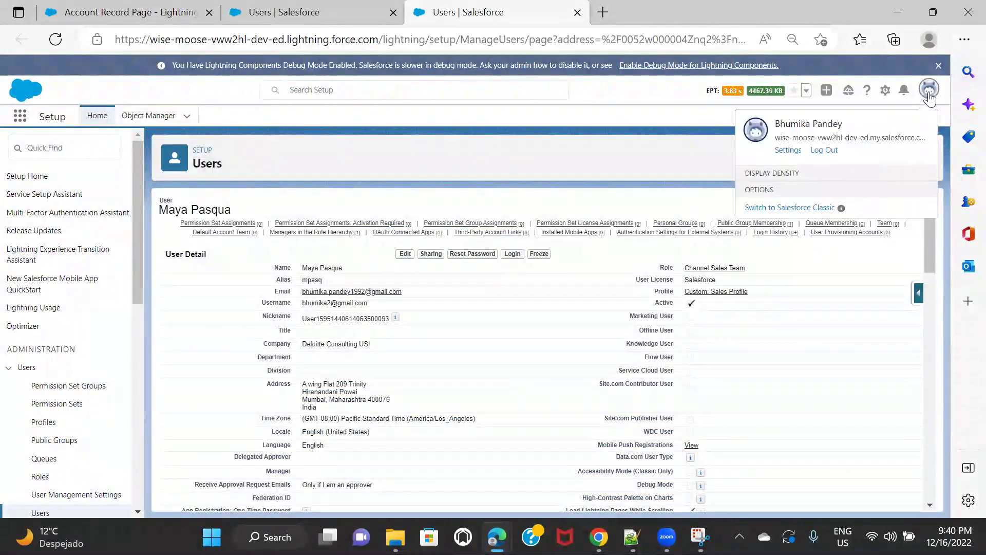
{"action": "right_click", "coordinate": [785, 159]}
{"action": "left_click", "coordinate": [783, 165]}
{"action": "left_click", "coordinate": [672, 18]}
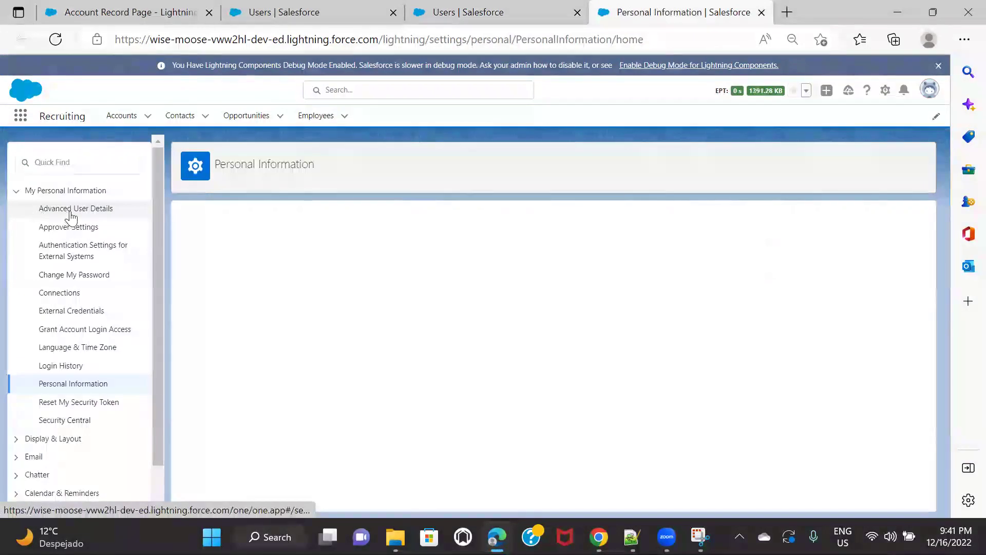
{"action": "left_click", "coordinate": [70, 209]}
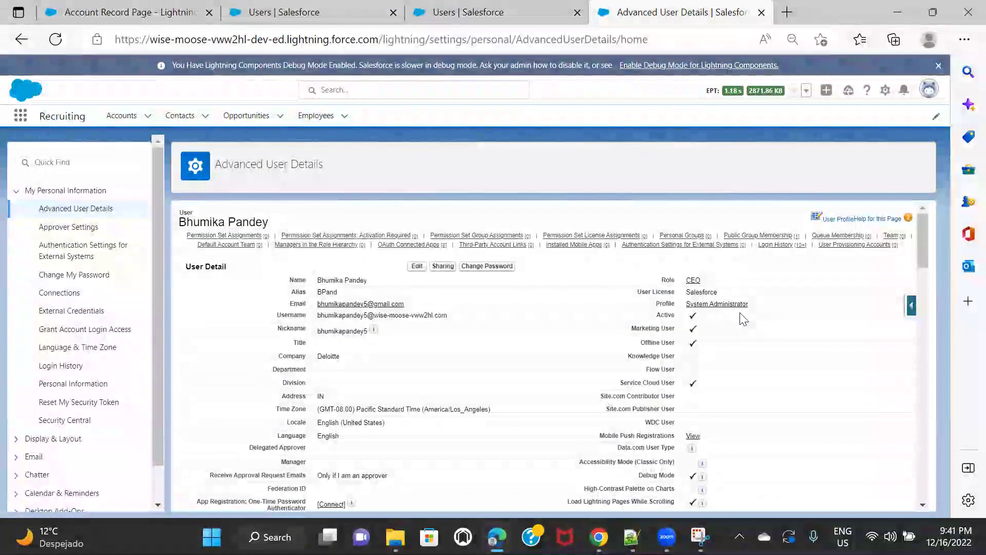
Compare the Account Basic Info section in the page builder with the sales user's profile details.
{"action": "left_click", "coordinate": [162, 15]}
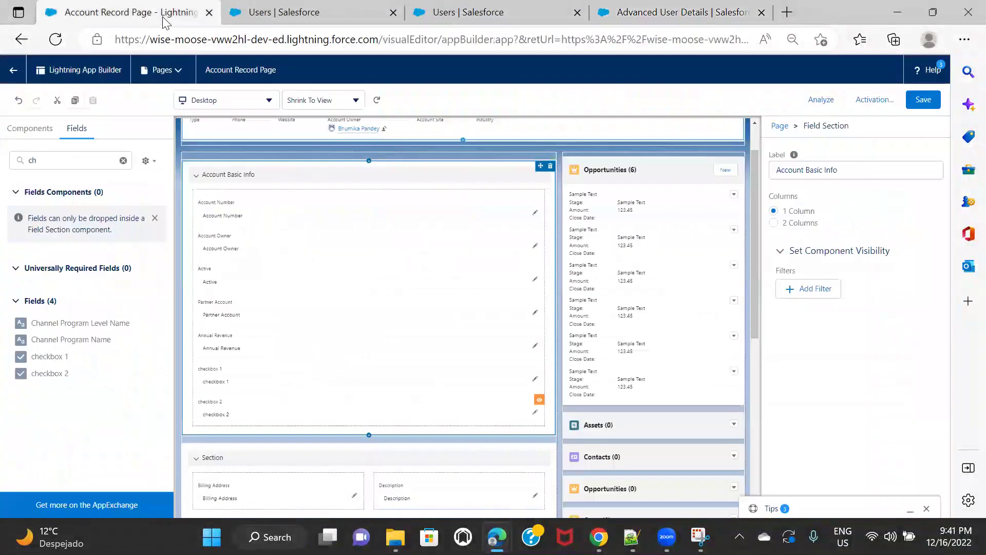
{"action": "left_click", "coordinate": [484, 12]}
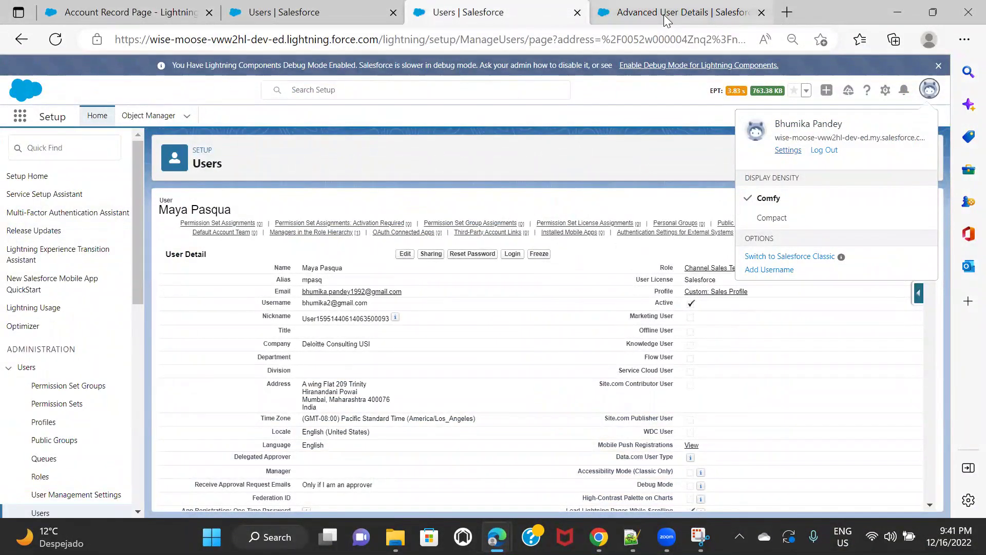
{"action": "left_click", "coordinate": [98, 6]}
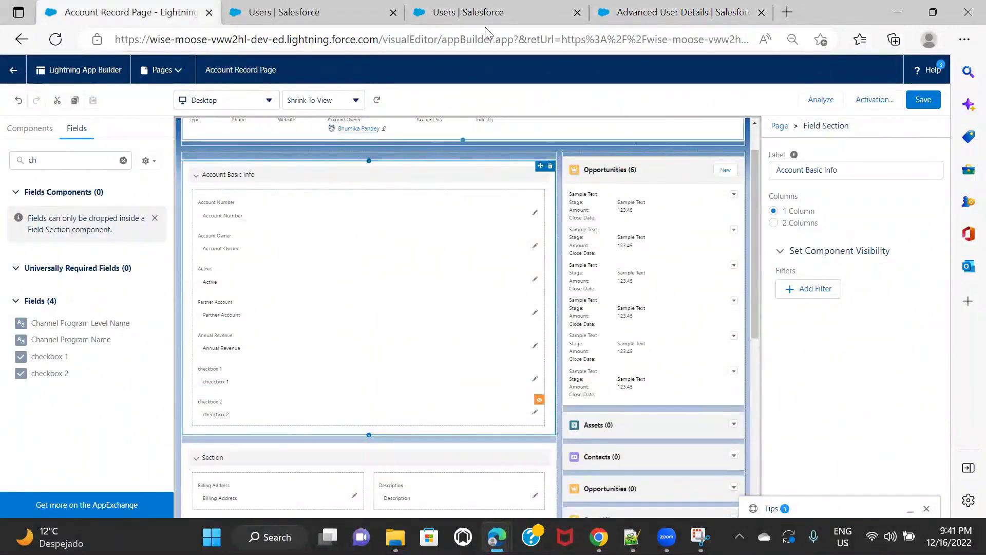
{"action": "left_click", "coordinate": [493, 11]}
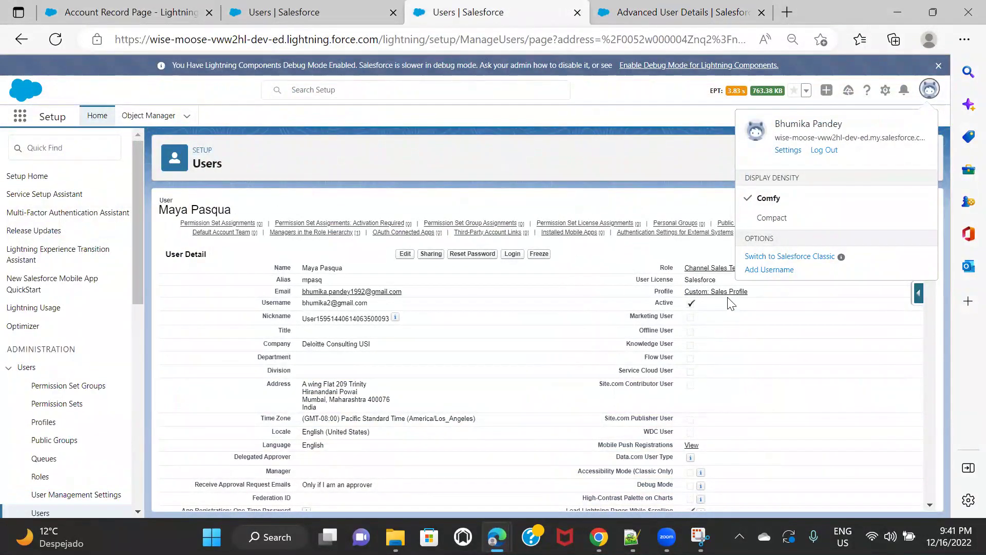
Add a component visibility filter of type Advanced to the Account Basic Info section of the Account Record Page.
{"action": "left_click", "coordinate": [129, 12]}
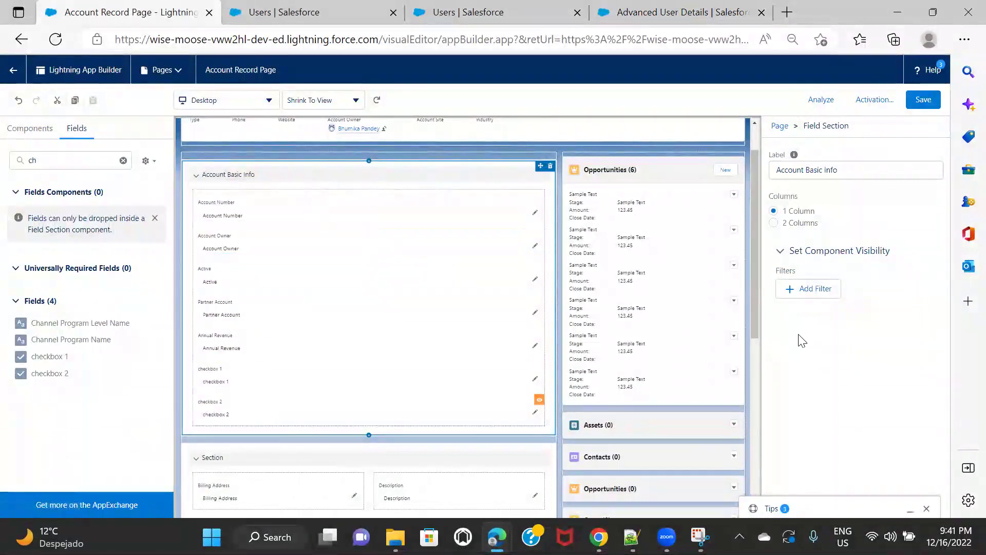
{"action": "left_click", "coordinate": [832, 289]}
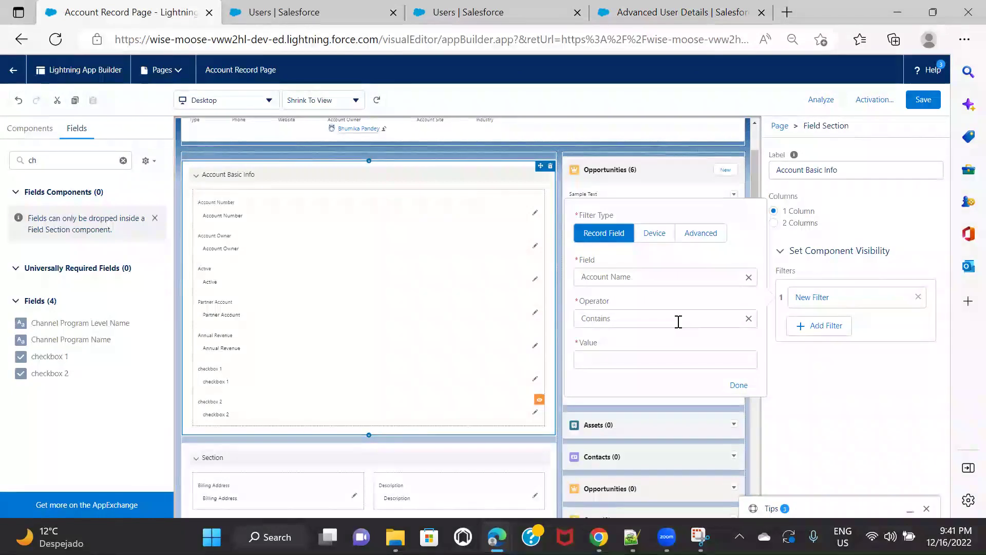
{"action": "left_click", "coordinate": [699, 233]}
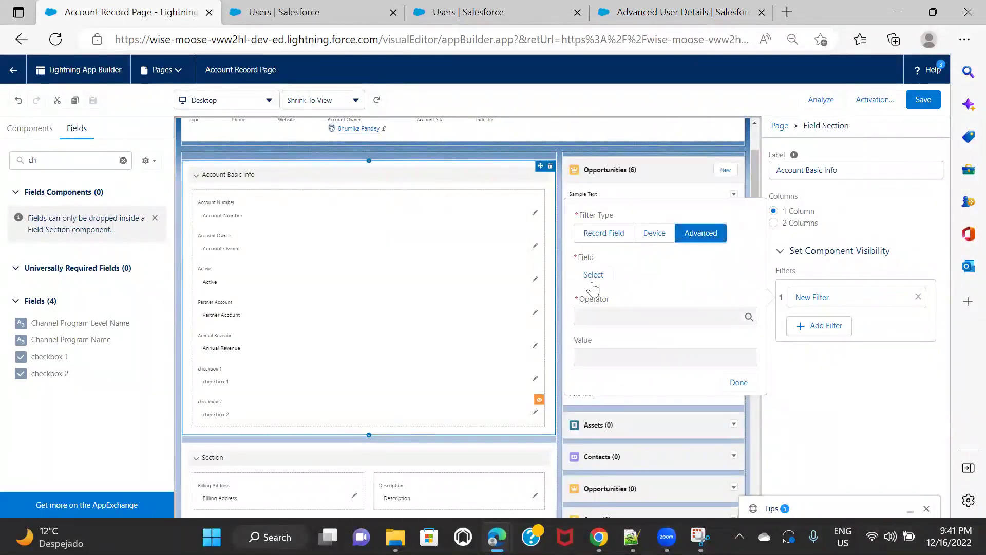
Set the filter's field to User > Profile > Name with the Equal operator.
{"action": "left_click", "coordinate": [592, 279]}
{"action": "left_click", "coordinate": [374, 226]}
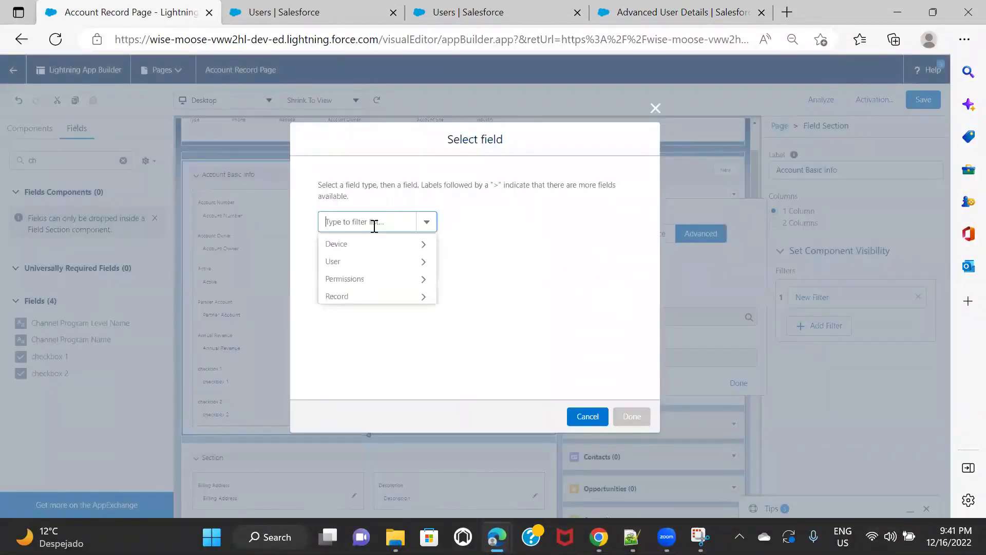
{"action": "left_click", "coordinate": [354, 262]}
{"action": "left_click", "coordinate": [435, 219]}
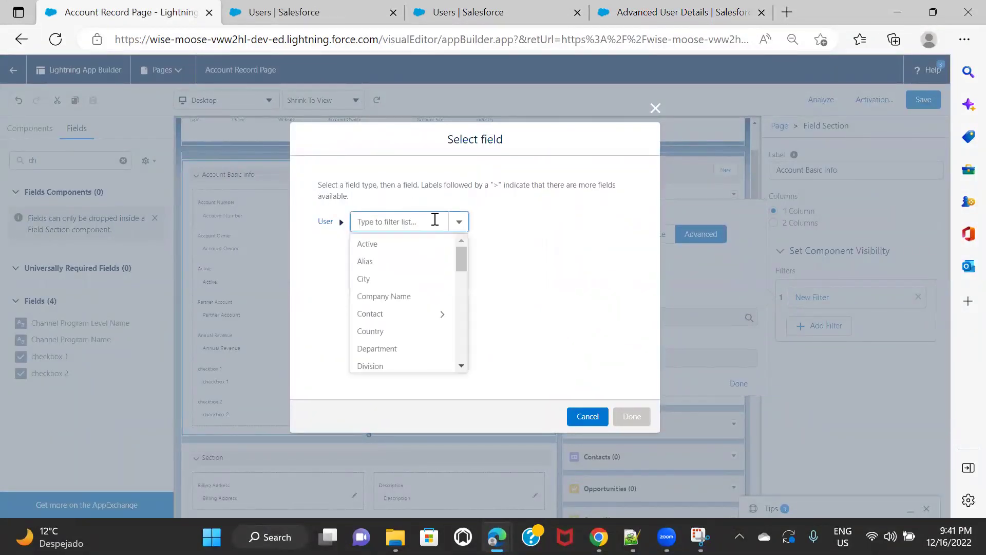
{"action": "type", "text": "pro"}
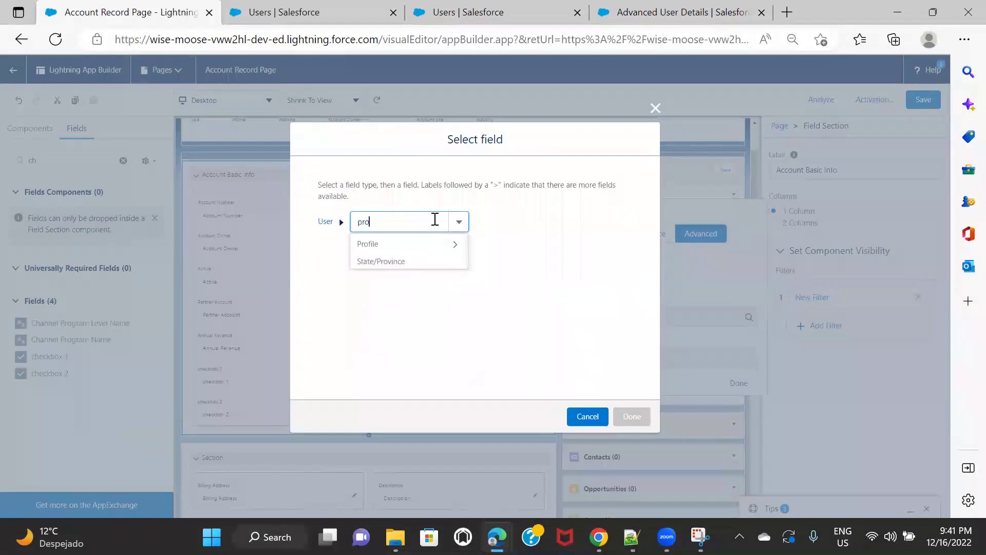
{"action": "left_click", "coordinate": [428, 247]}
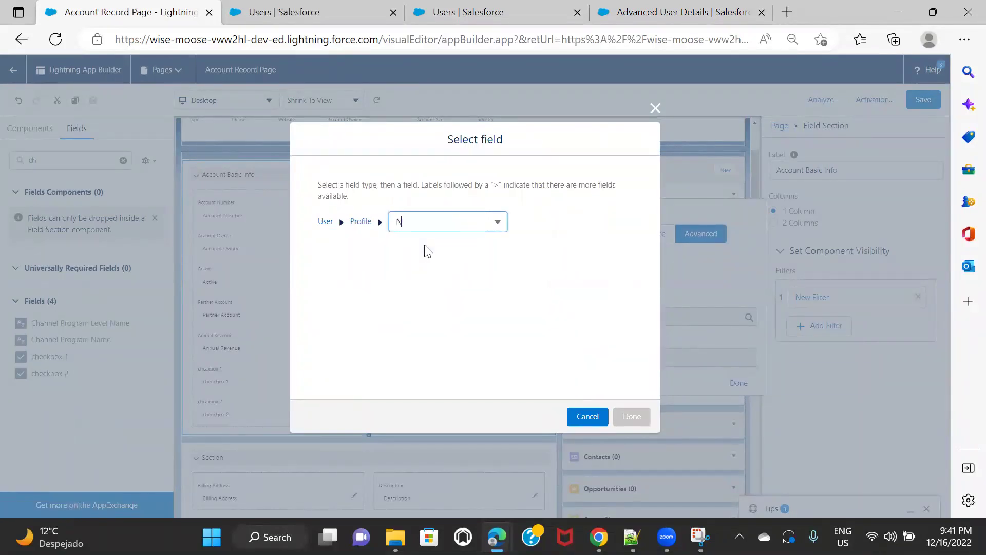
{"action": "left_click", "coordinate": [425, 248]}
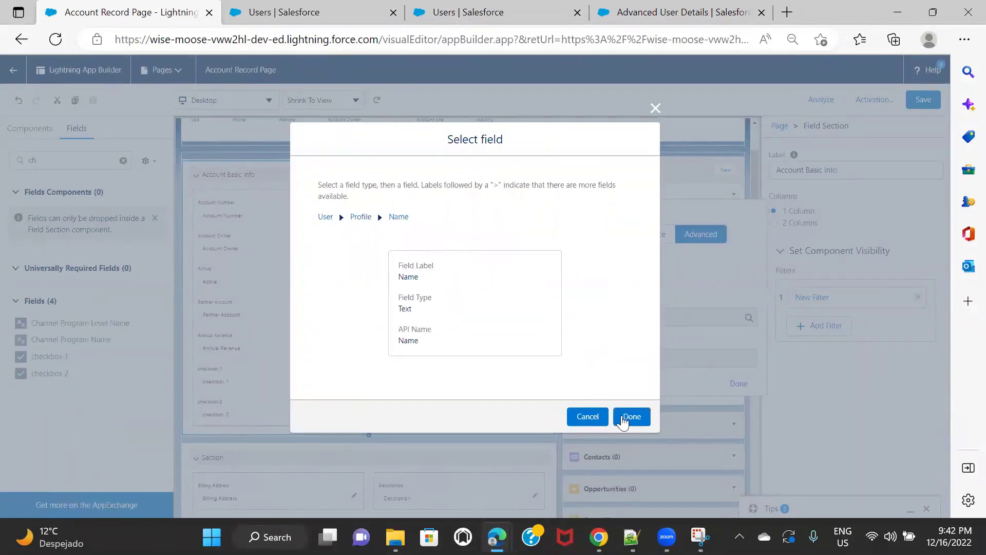
{"action": "left_click", "coordinate": [631, 417]}
{"action": "left_click", "coordinate": [635, 315]}
{"action": "left_click", "coordinate": [623, 358]}
{"action": "left_click", "coordinate": [626, 358]}
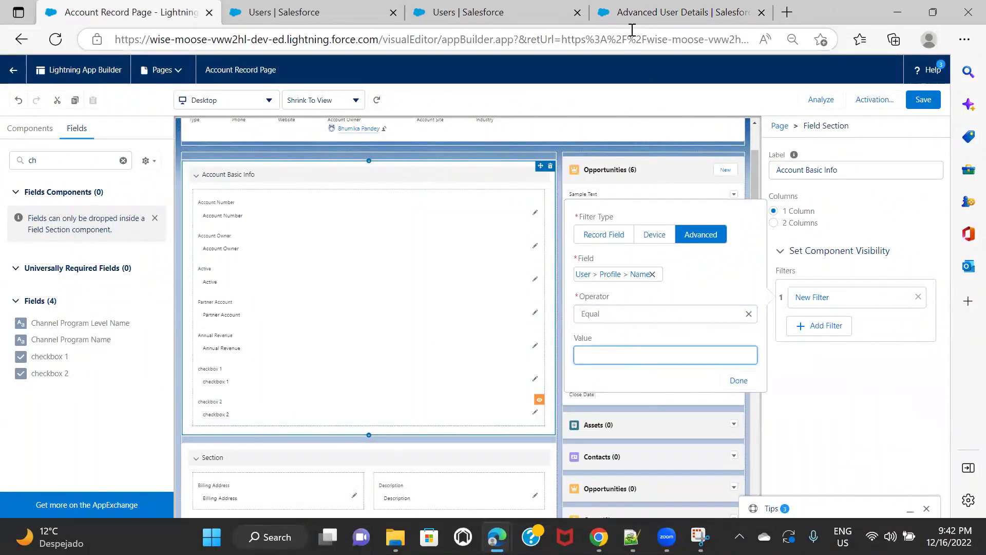
Open the sales user's profile in a new tab and copy the profile name Custom: Sales Profile.
{"action": "left_click", "coordinate": [483, 12]}
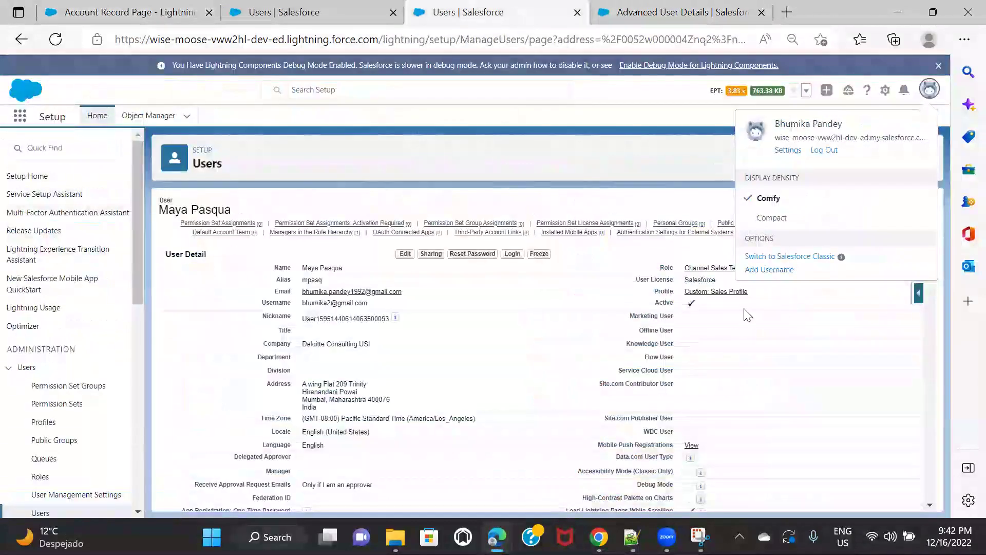
{"action": "middle_click", "coordinate": [721, 291]}
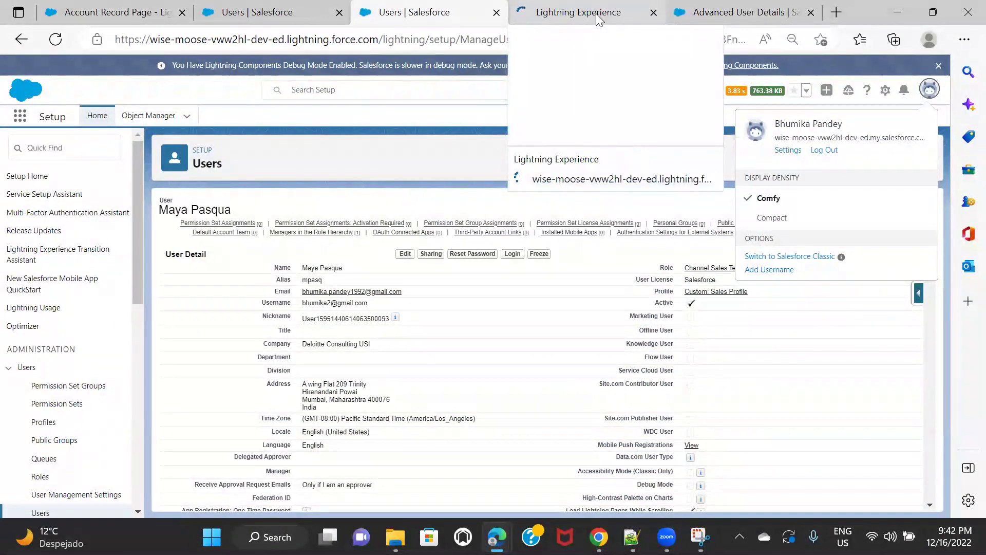
{"action": "left_click", "coordinate": [599, 19]}
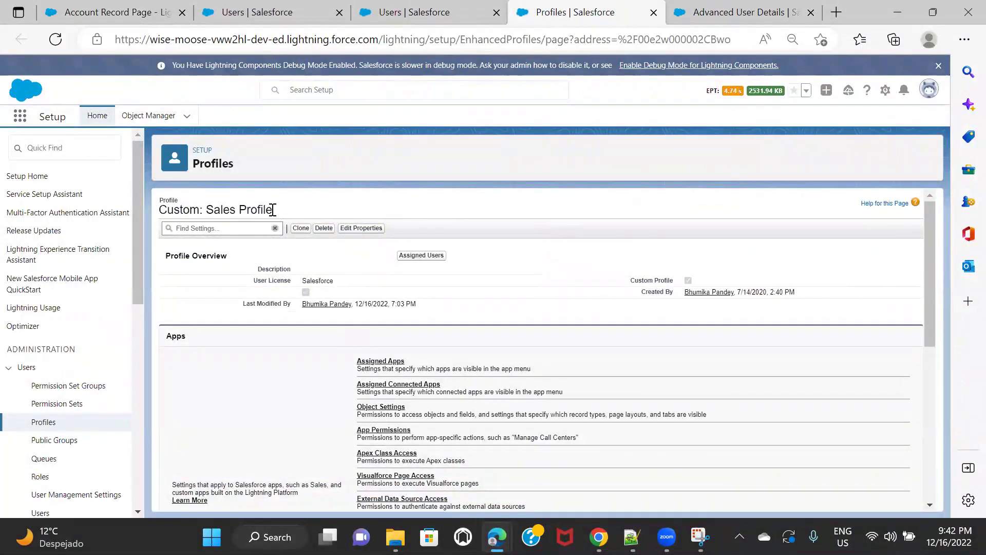
{"action": "left_click_drag", "start_coordinate": [275, 215], "coordinate": [161, 213]}
{"action": "key", "text": "ctrl+c"}
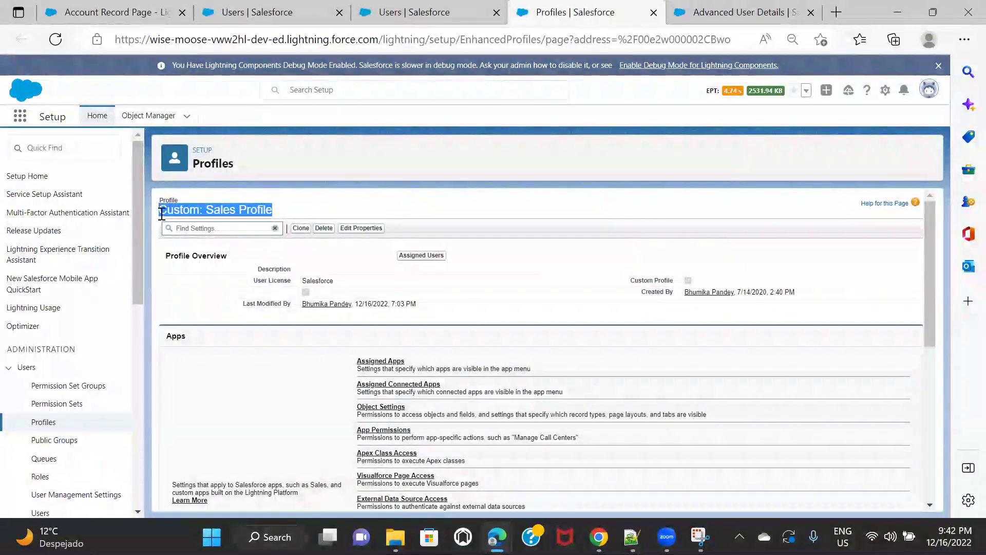
Set the filter value to Custom: Sales Profile, apply the filter and save the Account Record Page.
{"action": "left_click", "coordinate": [137, 12]}
{"action": "key", "text": "ctrl+v"}
{"action": "left_click", "coordinate": [739, 381]}
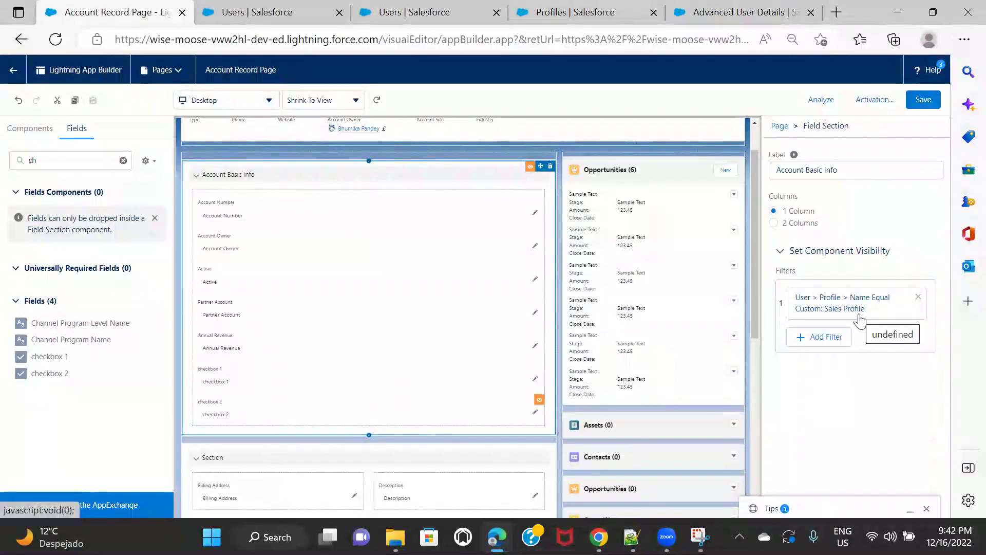
{"action": "left_click", "coordinate": [924, 101]}
{"action": "left_click", "coordinate": [635, 340]}
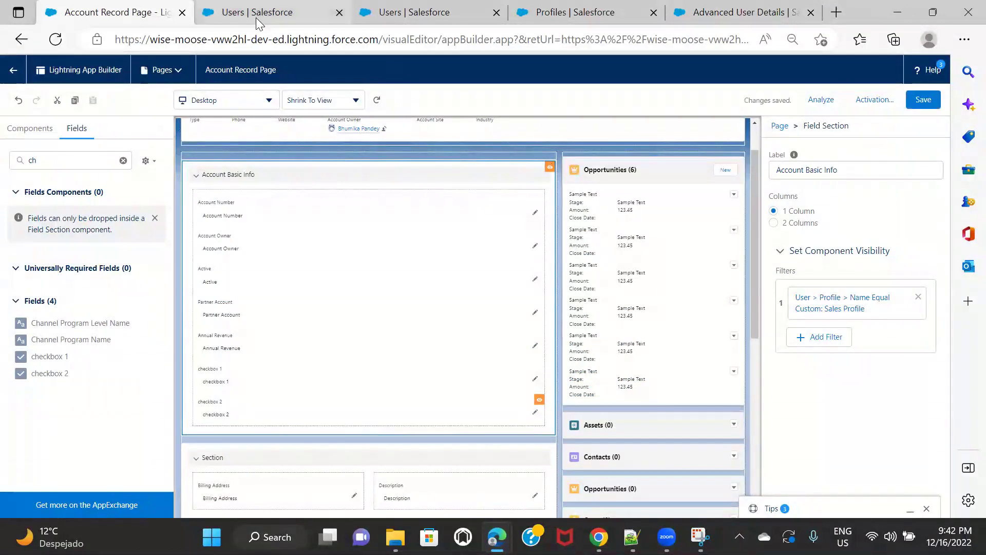
Open the account ending in testagain as administrator and check its sections against the filter and the sales profile.
{"action": "left_click", "coordinate": [707, 13]}
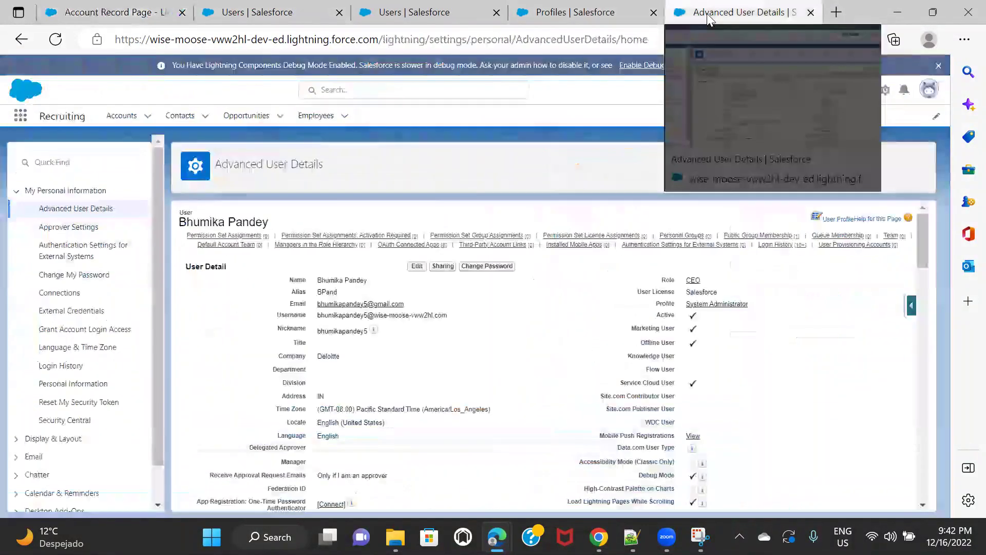
{"action": "left_click", "coordinate": [123, 117]}
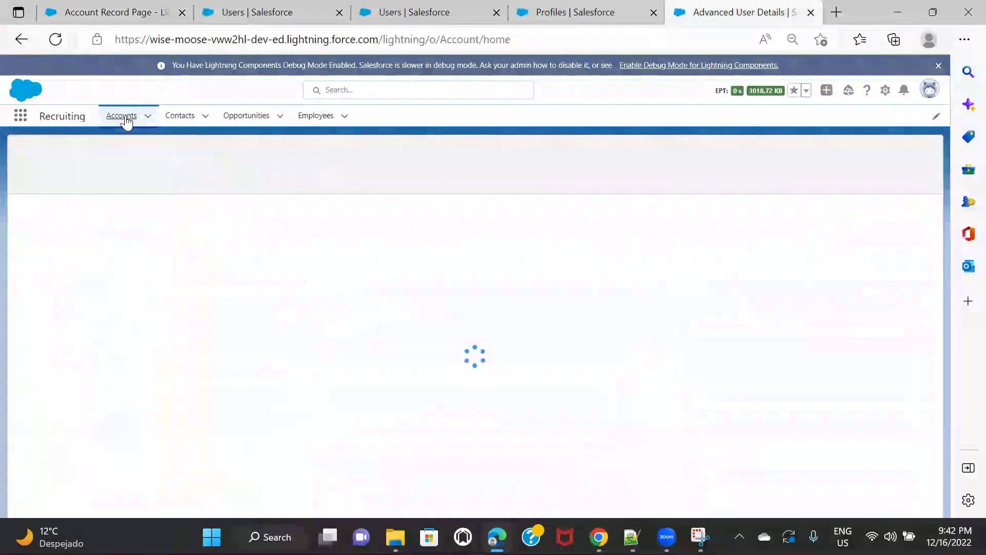
{"action": "left_click", "coordinate": [150, 222]}
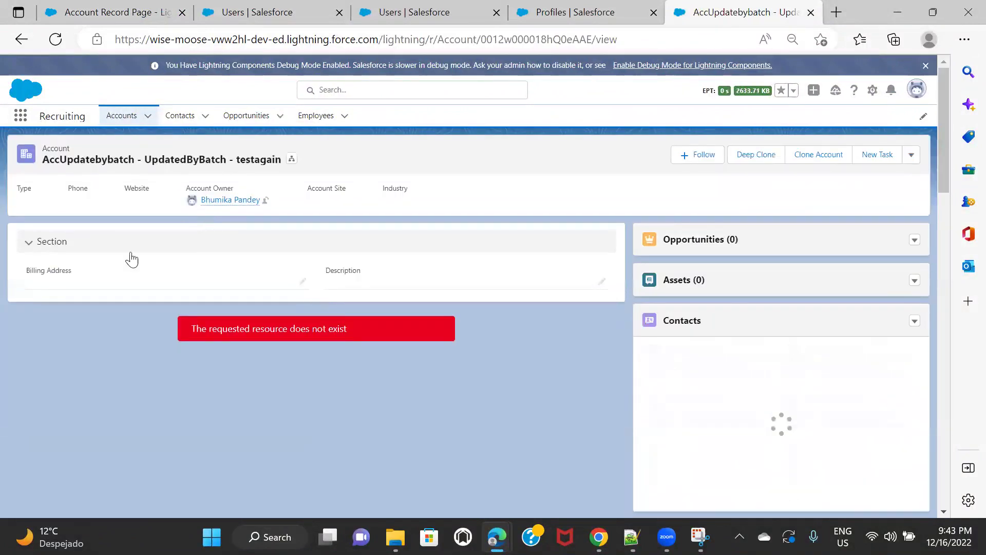
{"action": "left_click", "coordinate": [146, 22]}
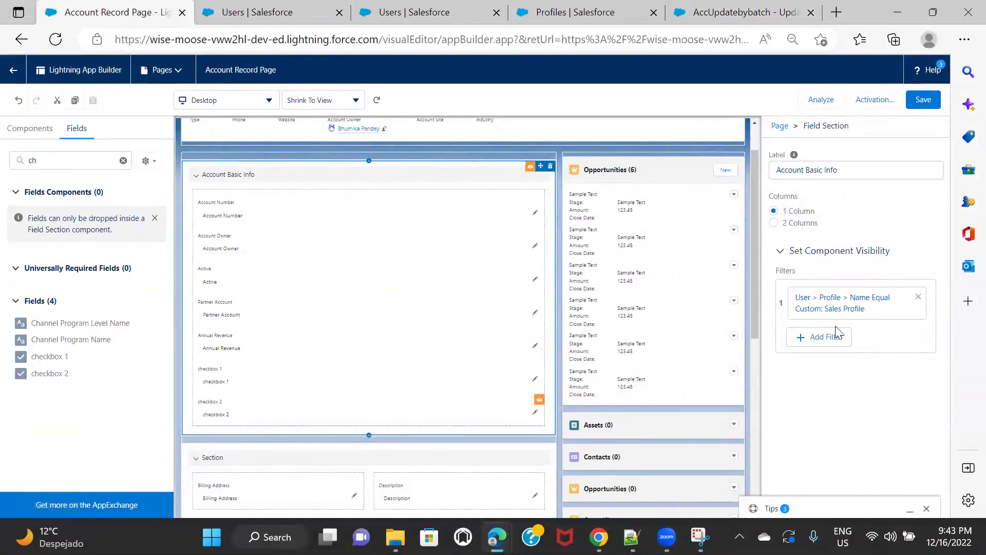
{"action": "left_click", "coordinate": [595, 15]}
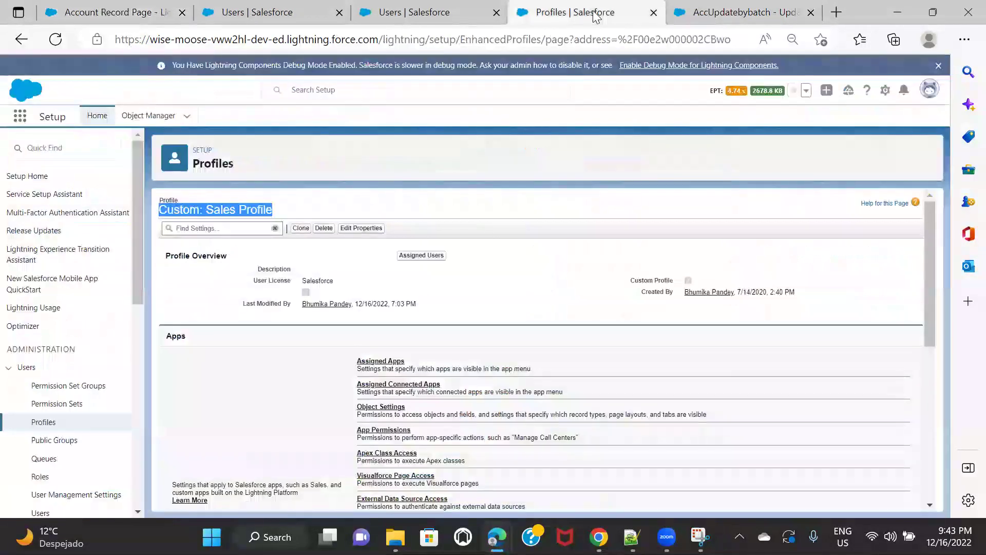
Log in as the Custom: Sales Profile user from their detail page and dismiss the Go Mobile prompt.
{"action": "left_click", "coordinate": [419, 12]}
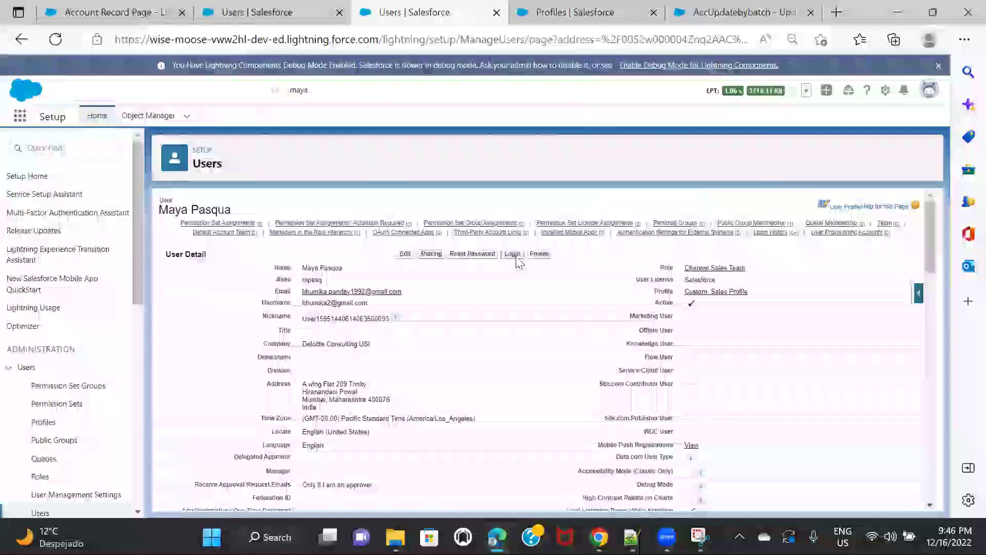
{"action": "left_click", "coordinate": [514, 254]}
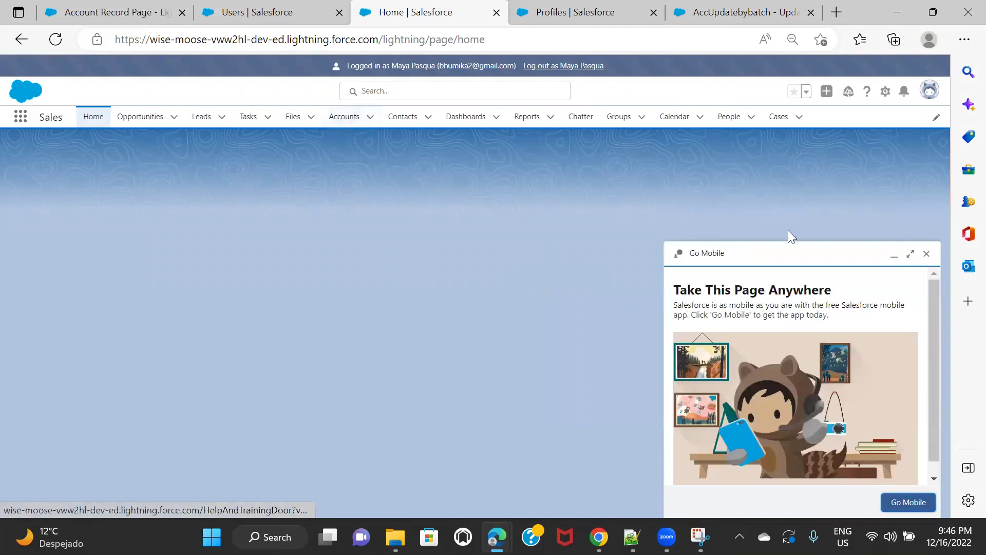
{"action": "left_click", "coordinate": [927, 254]}
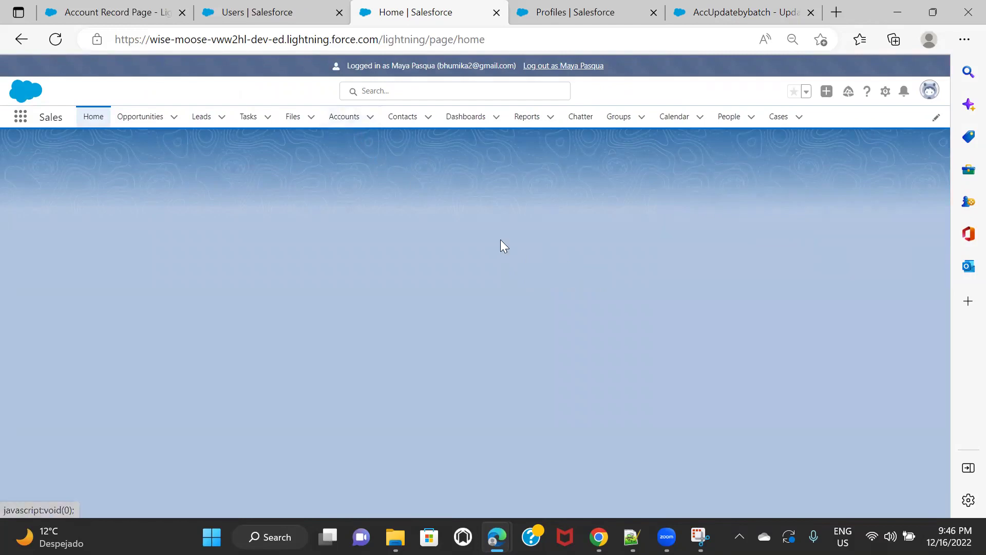
Switch the accounts list to All Accounts and open the AccUpdatebybatch - UpdatedByBatch - Acc Check record.
{"action": "left_click", "coordinate": [352, 119]}
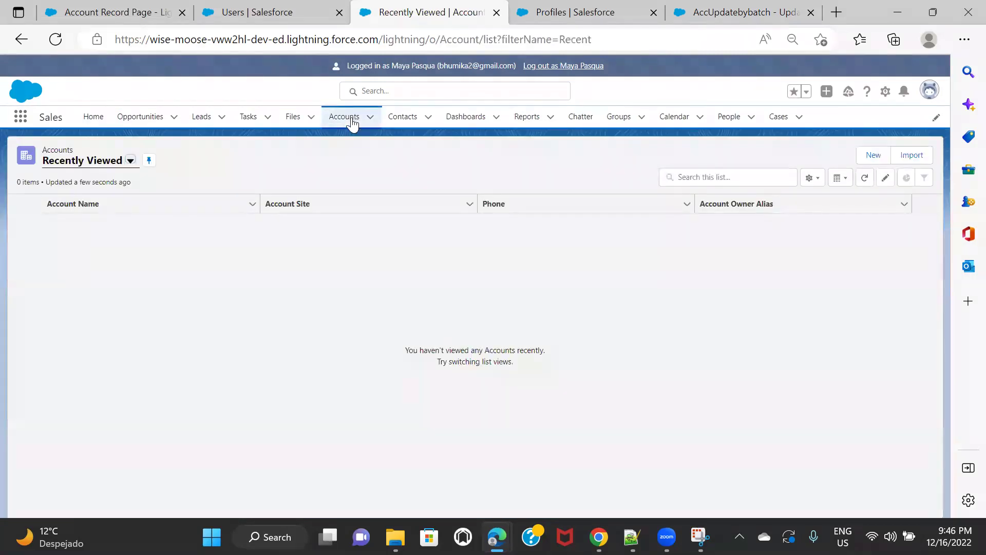
{"action": "left_click", "coordinate": [131, 160]}
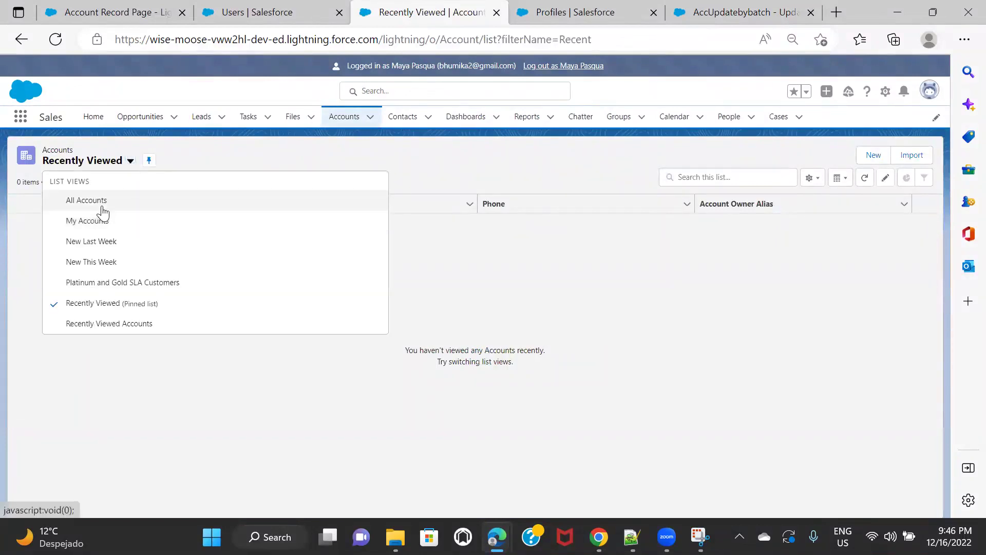
{"action": "left_click", "coordinate": [102, 207]}
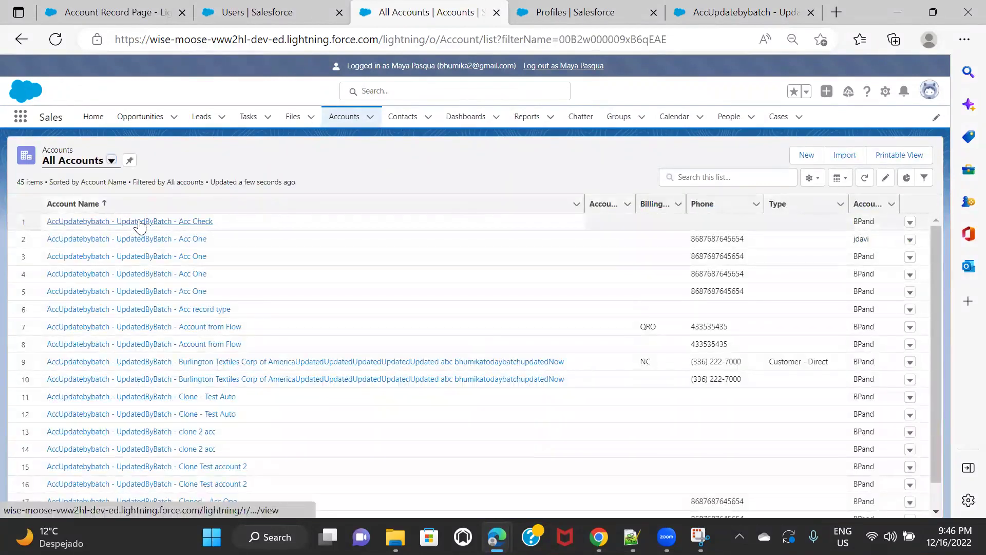
{"action": "left_click", "coordinate": [139, 221]}
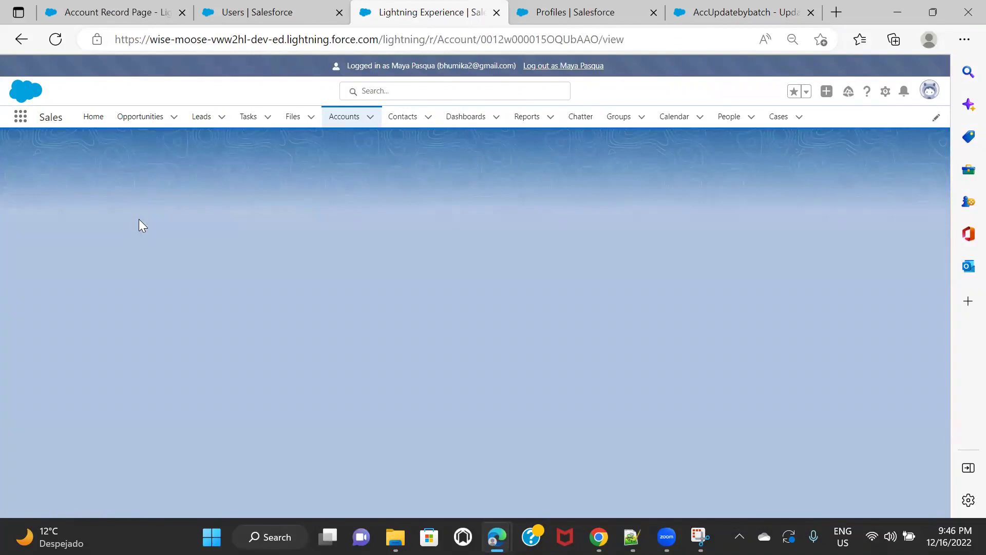